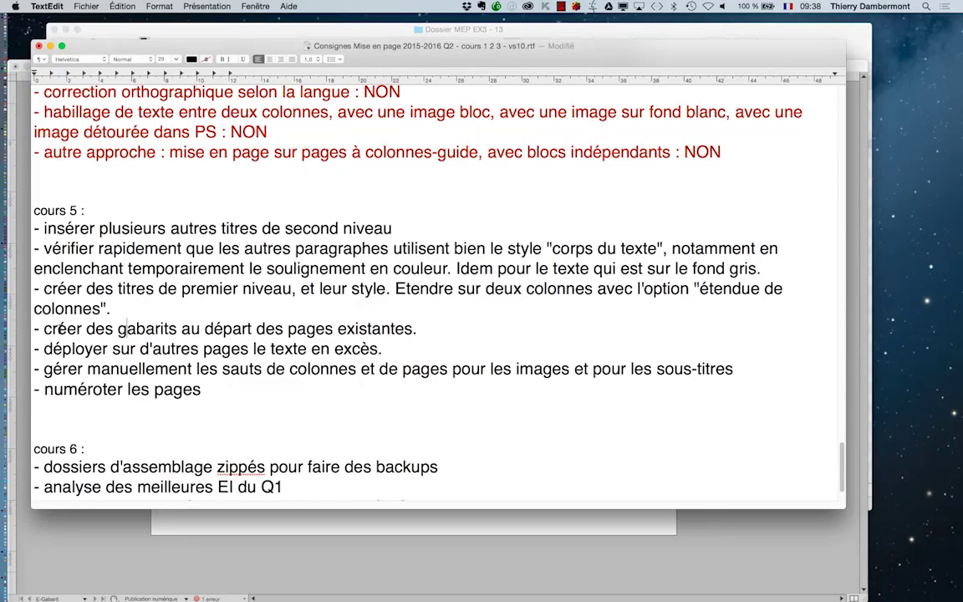
Append 'Bien penser à vider les gabarits.' to the note on creating masters from existing pages.
{"action": "mouse_move", "coordinate": [43, 328]}
{"action": "left_mouse_down"}
{"action": "mouse_move", "coordinate": [399, 326]}
{"action": "mouse_move", "coordinate": [416, 318]}
{"action": "left_mouse_up"}
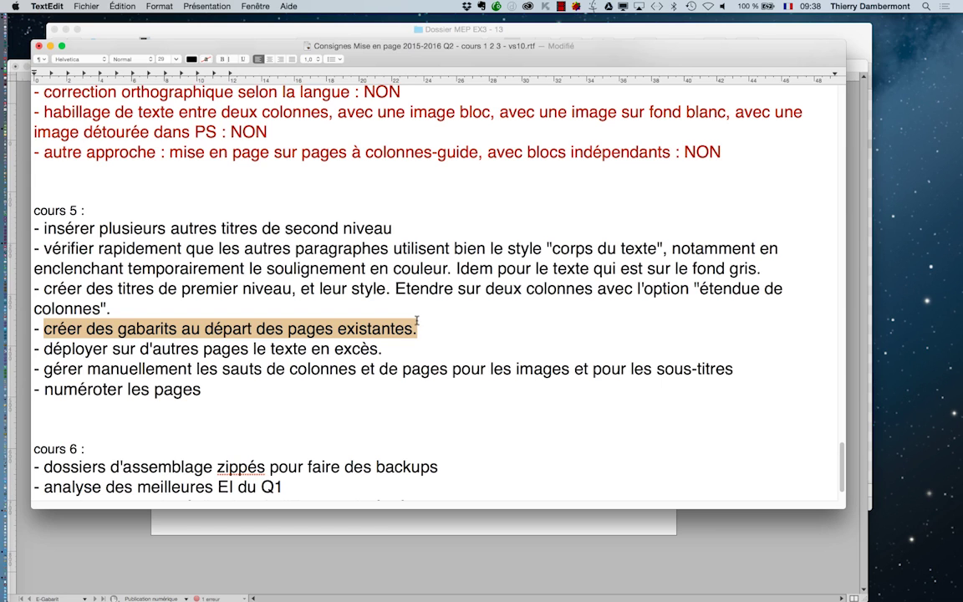
{"action": "left_click", "coordinate": [419, 326]}
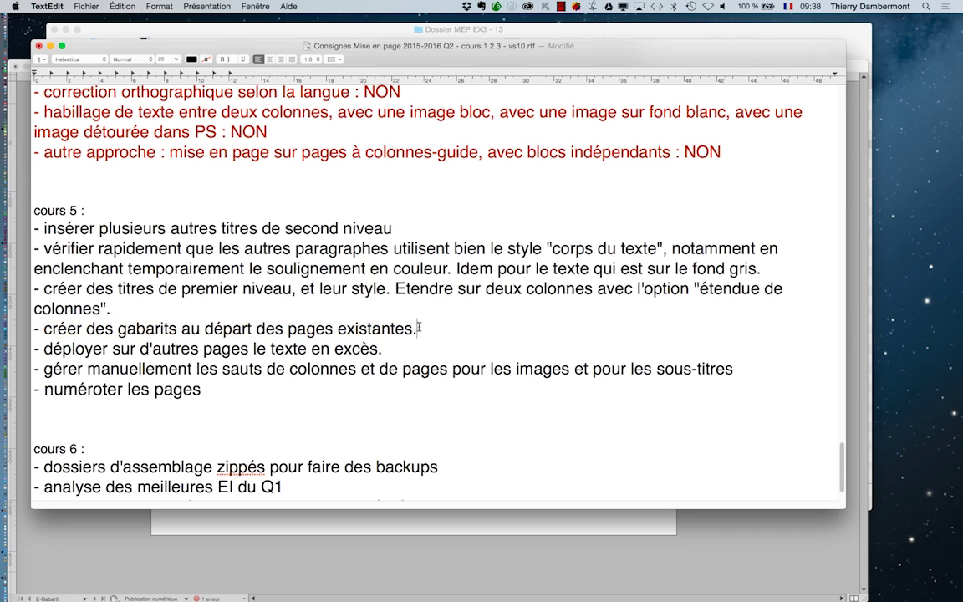
{"action": "type", "text": " Bi"}
{"action": "type", "text": "en penser à vid"}
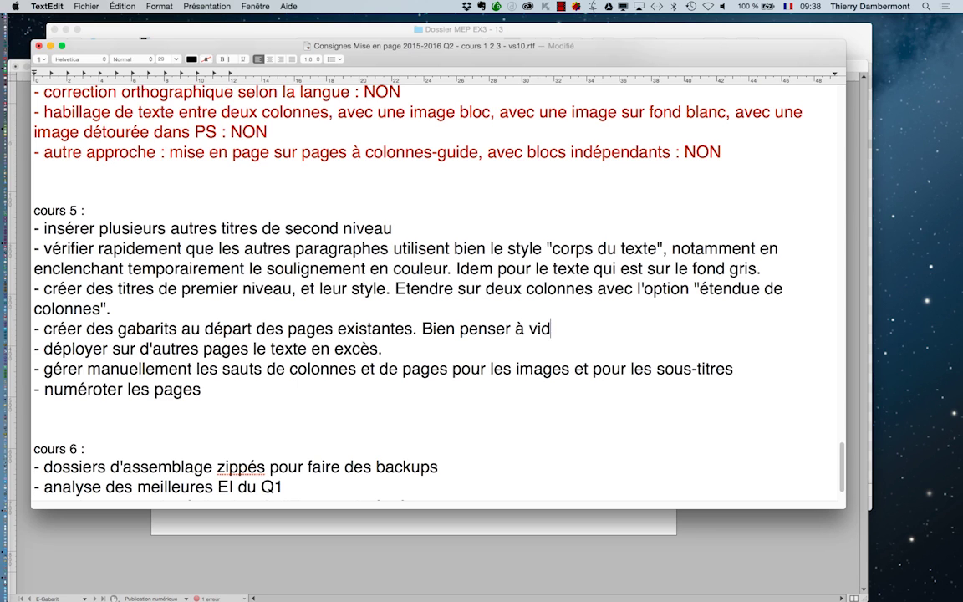
{"action": "type", "text": "er "}
{"action": "type", "text": "les b"}
{"action": "type", "text": "a"}
{"action": "key", "text": "BackSpace"}
{"action": "key", "text": "BackSpace"}
{"action": "type", "text": "gabarits."}
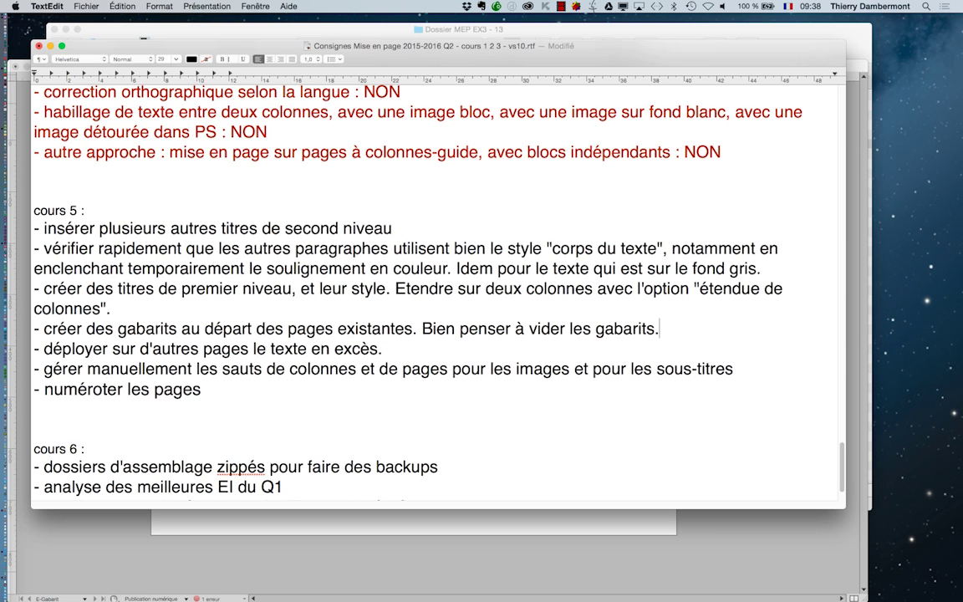
{"action": "key", "text": "super+shift+2"}
Bring Finder forward, then bring MEP EX3 - 16.indd to the front in InDesign.
{"action": "left_click", "coordinate": [500, 32]}
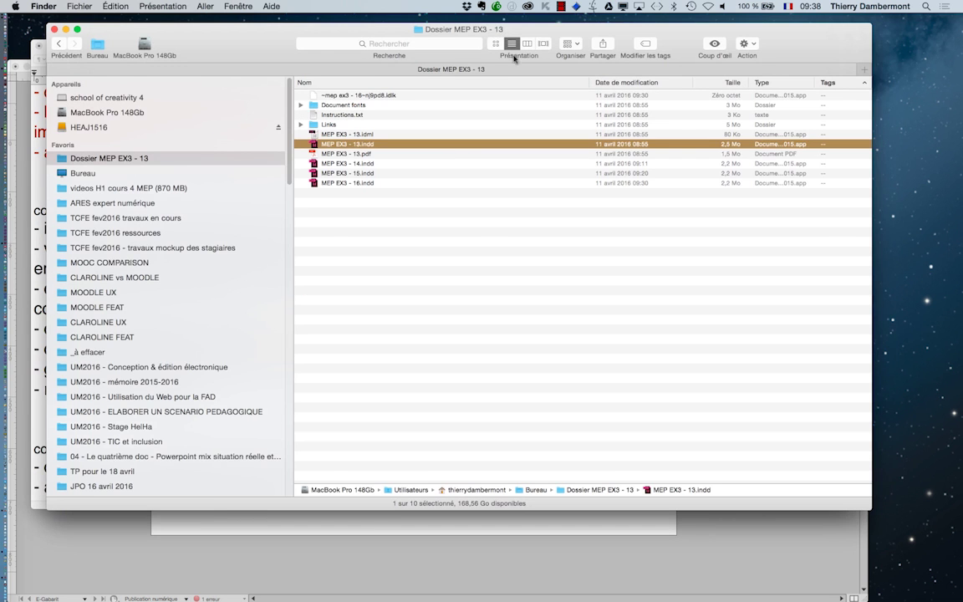
{"action": "left_click", "coordinate": [124, 522]}
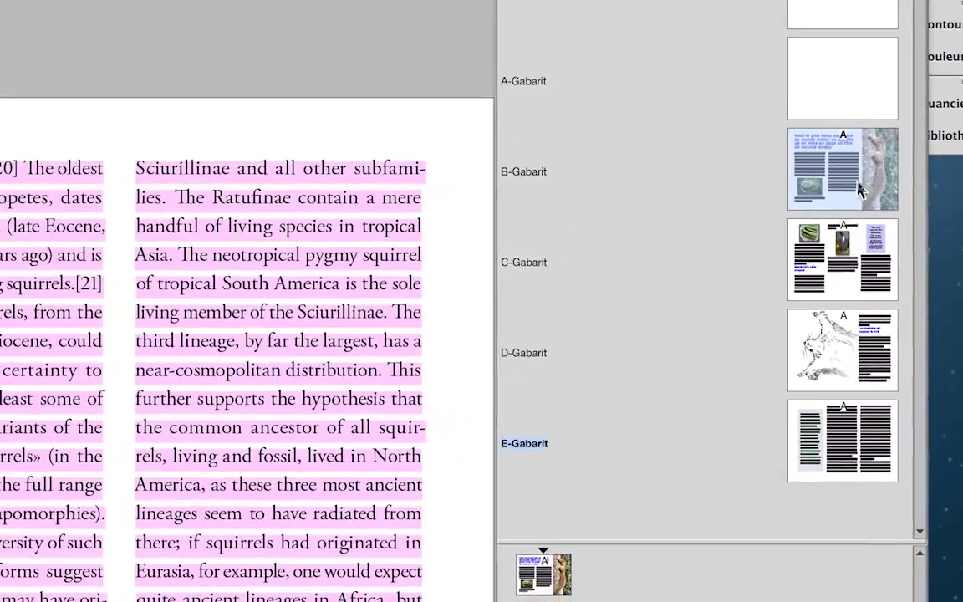
Open the B-Gabarit master at 50% with panels moved aside and frame edges shown.
{"action": "double_click", "coordinate": [859, 190]}
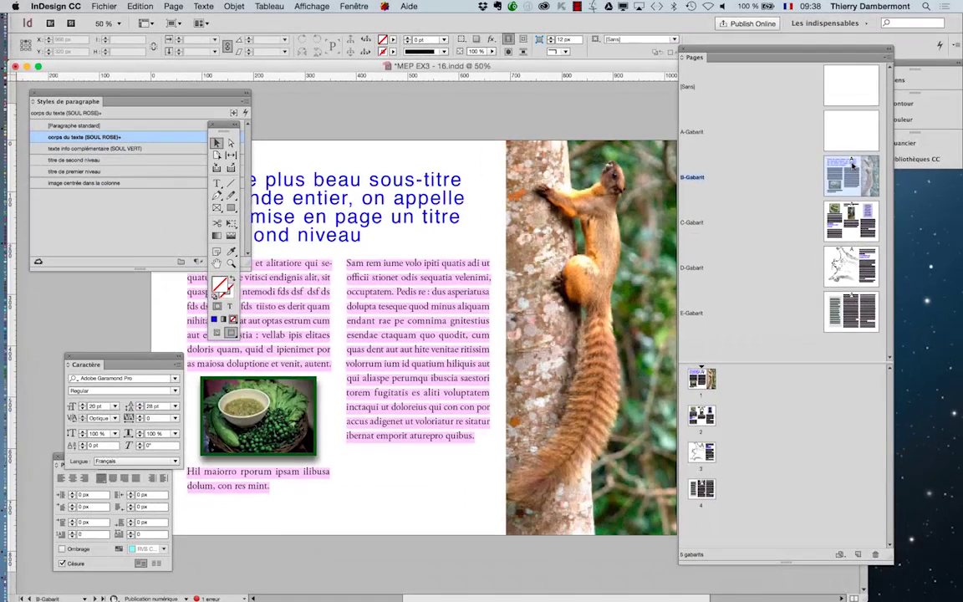
{"action": "key", "text": "super+minus"}
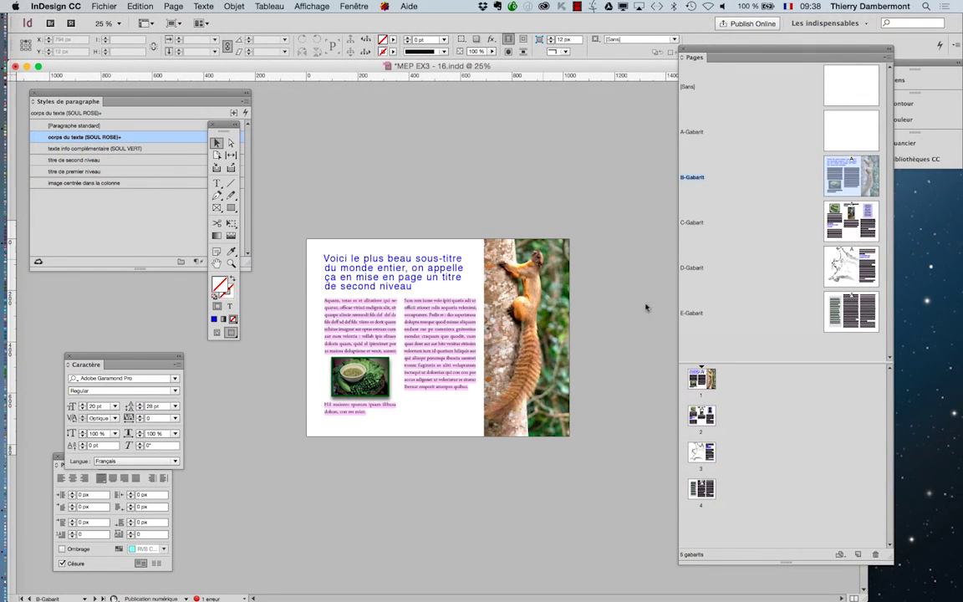
{"action": "key", "text": "super+equal"}
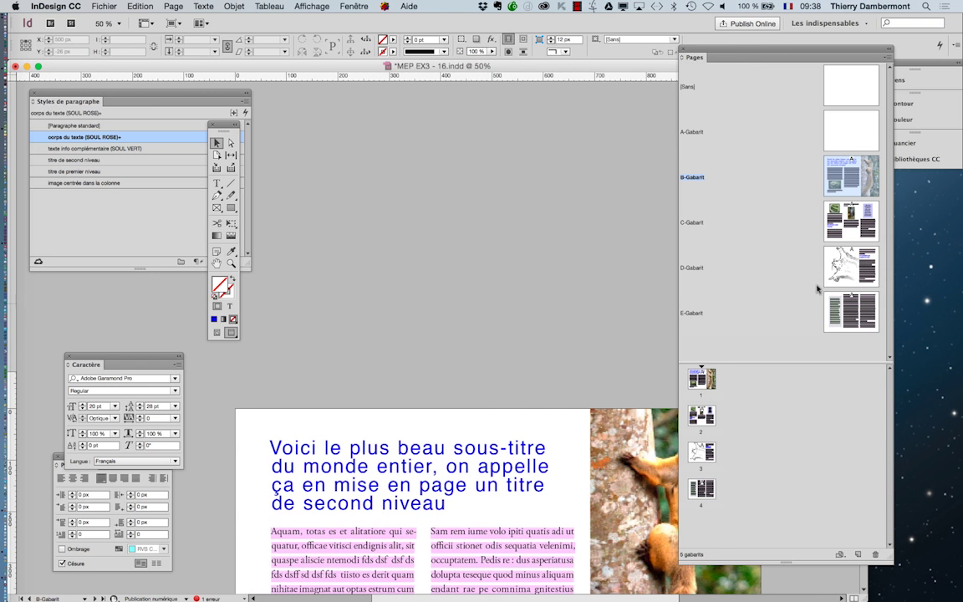
{"action": "scroll", "coordinate": [195, 237], "scroll_direction": "down", "scroll_amount": 5}
{"action": "scroll", "coordinate": [195, 237], "scroll_direction": "right", "scroll_amount": 1}
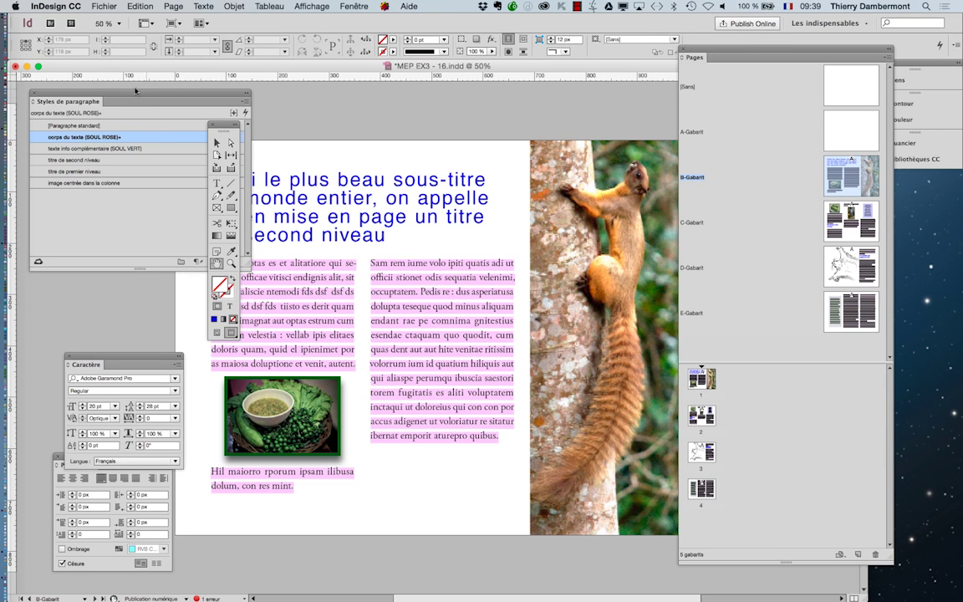
{"action": "left_click", "coordinate": [33, 94]}
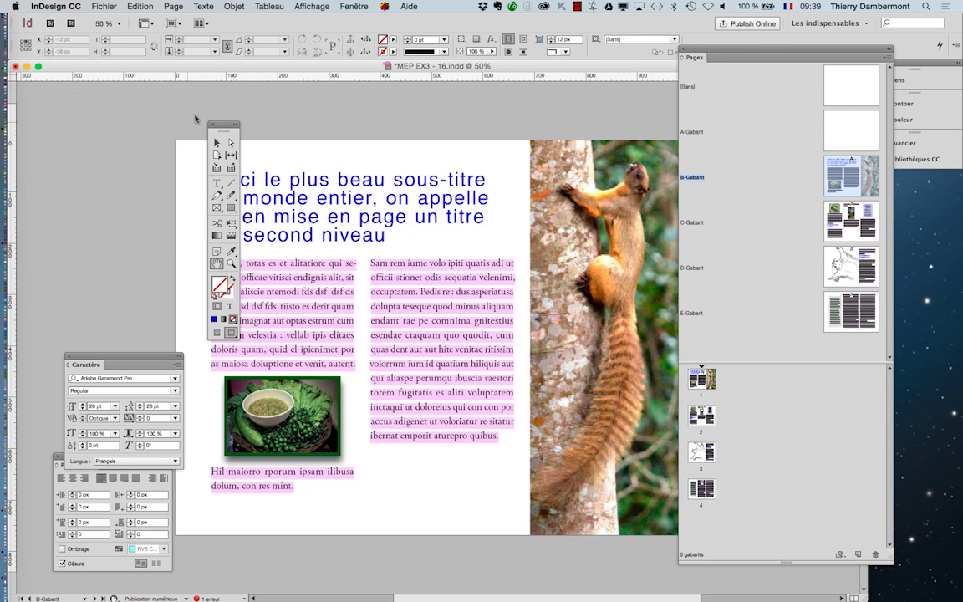
{"action": "left_click_drag", "start_coordinate": [219, 125], "coordinate": [54, 89]}
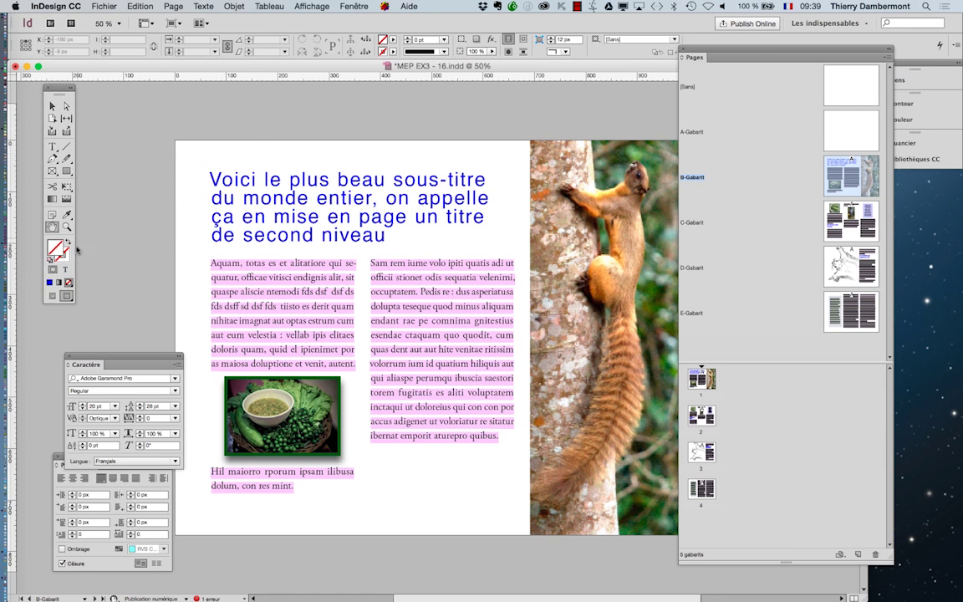
{"action": "key", "text": "w"}
Delete B-Gabarit's heading, body text and inline photo, leaving the text frame selected and empty.
{"action": "left_click", "coordinate": [52, 148]}
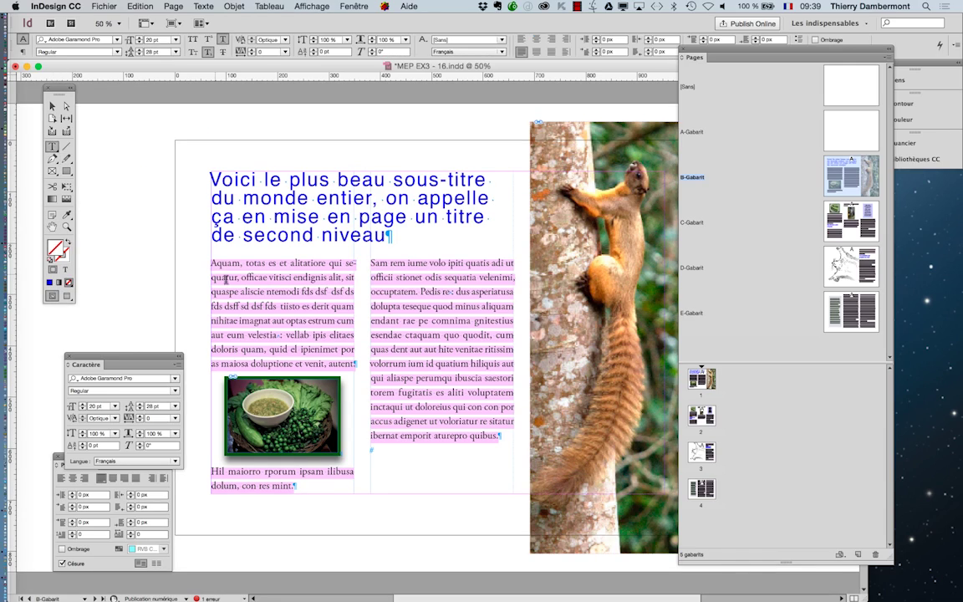
{"action": "left_click", "coordinate": [258, 291]}
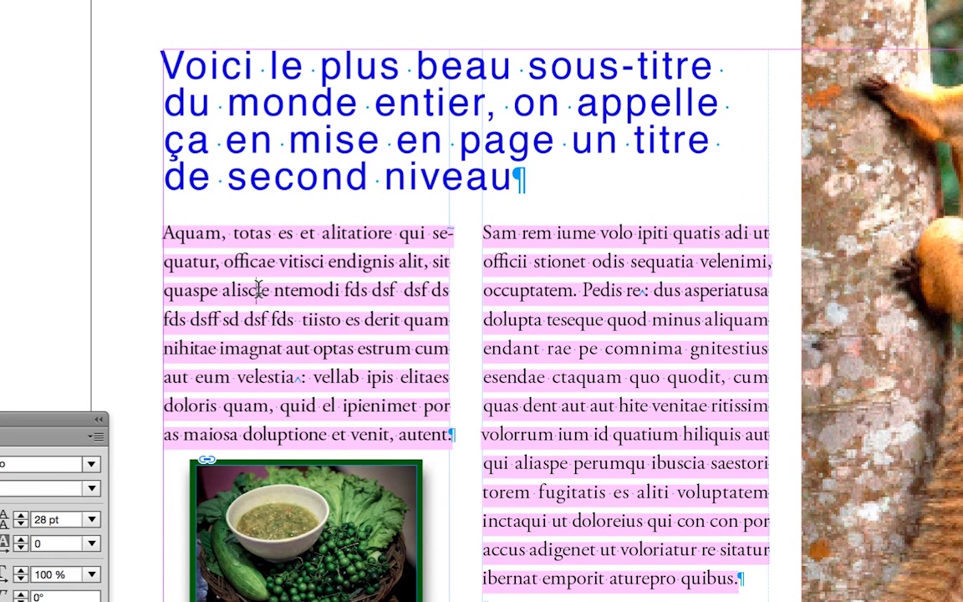
{"action": "key", "text": "ctrl+a"}
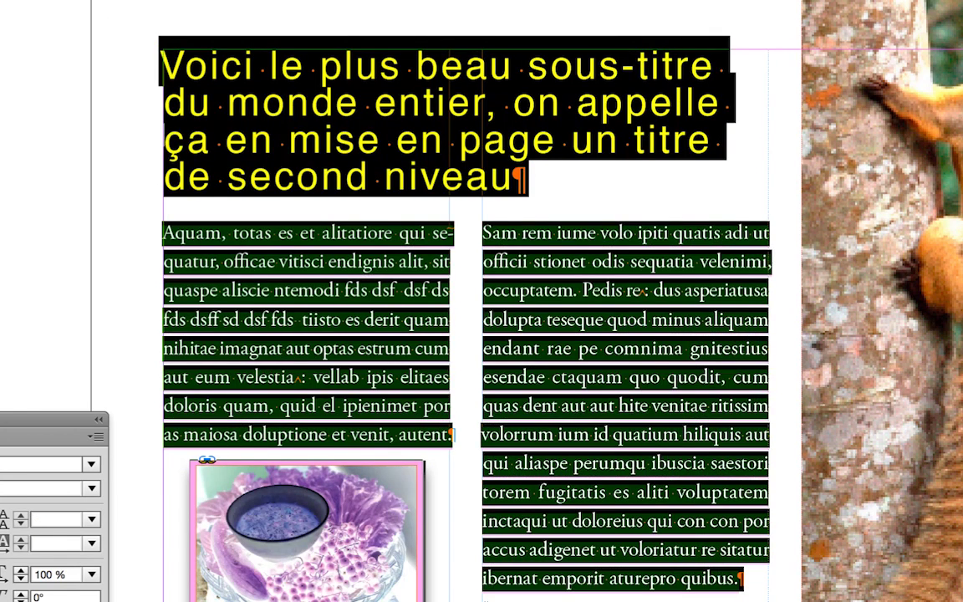
{"action": "key", "text": "BackSpace"}
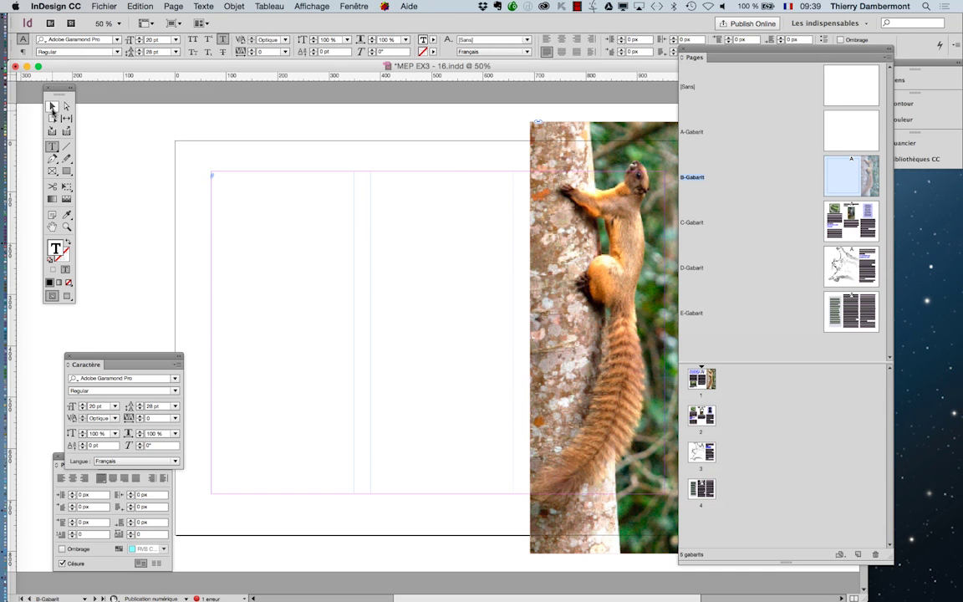
{"action": "left_click", "coordinate": [52, 106]}
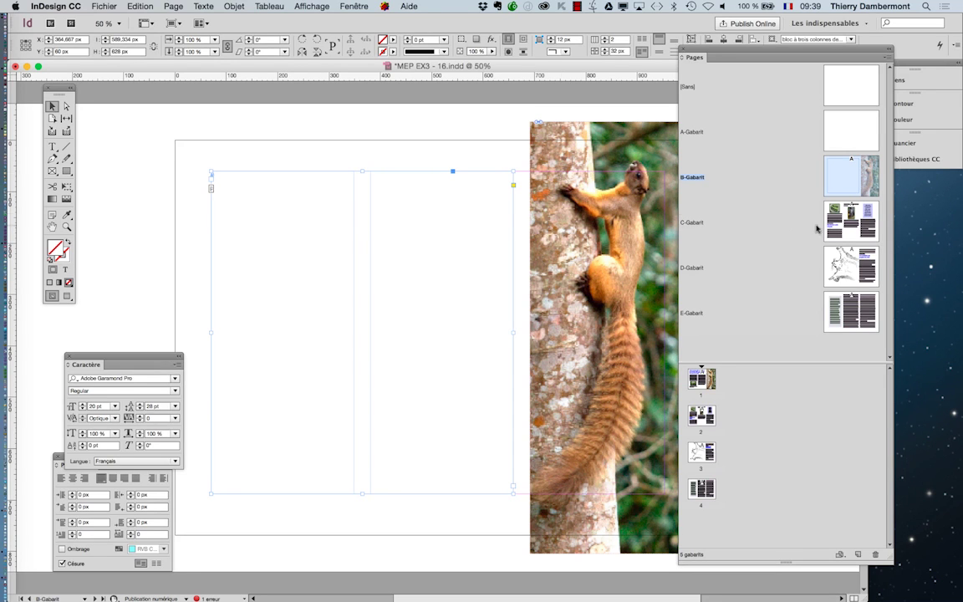
Open C-Gabarit and delete its entire story, including the anchored photos and sidebar.
{"action": "double_click", "coordinate": [850, 221]}
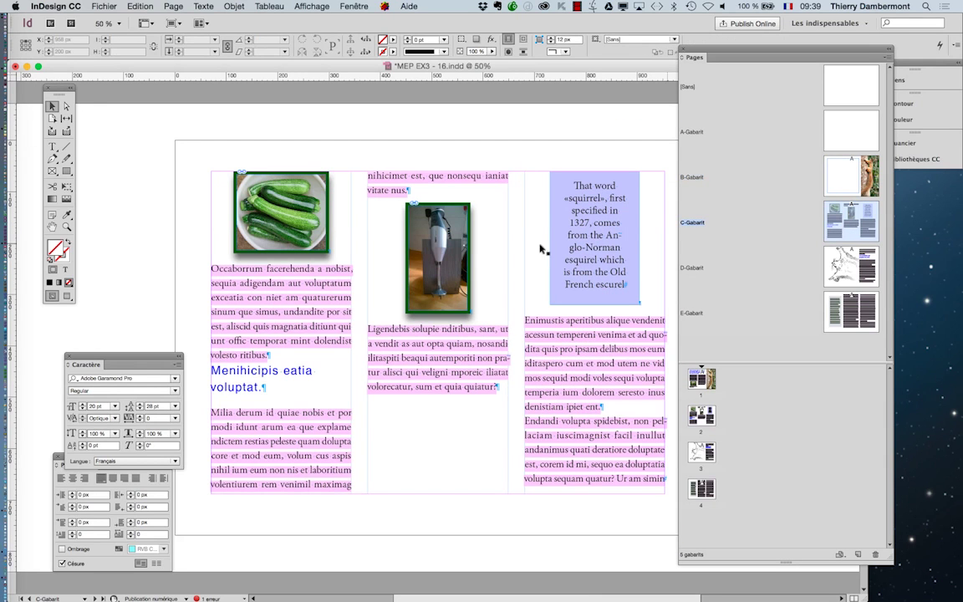
{"action": "left_click", "coordinate": [52, 147]}
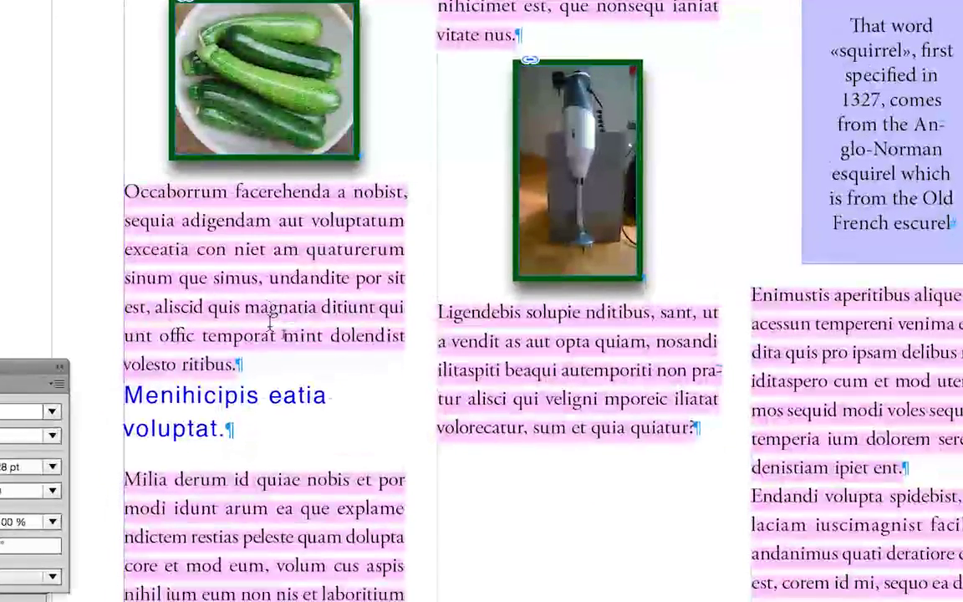
{"action": "key", "text": "ctrl+a"}
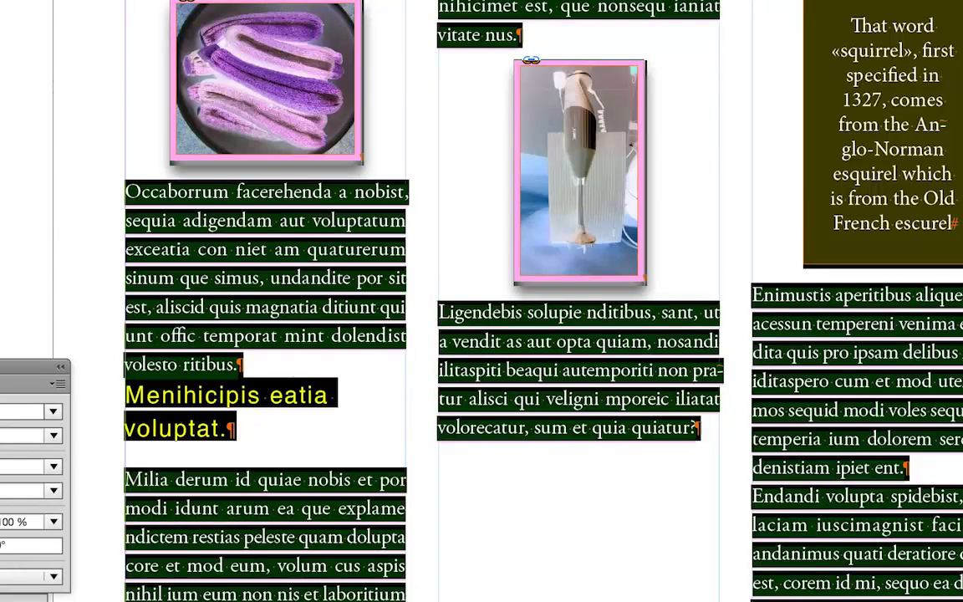
{"action": "key", "text": "Delete"}
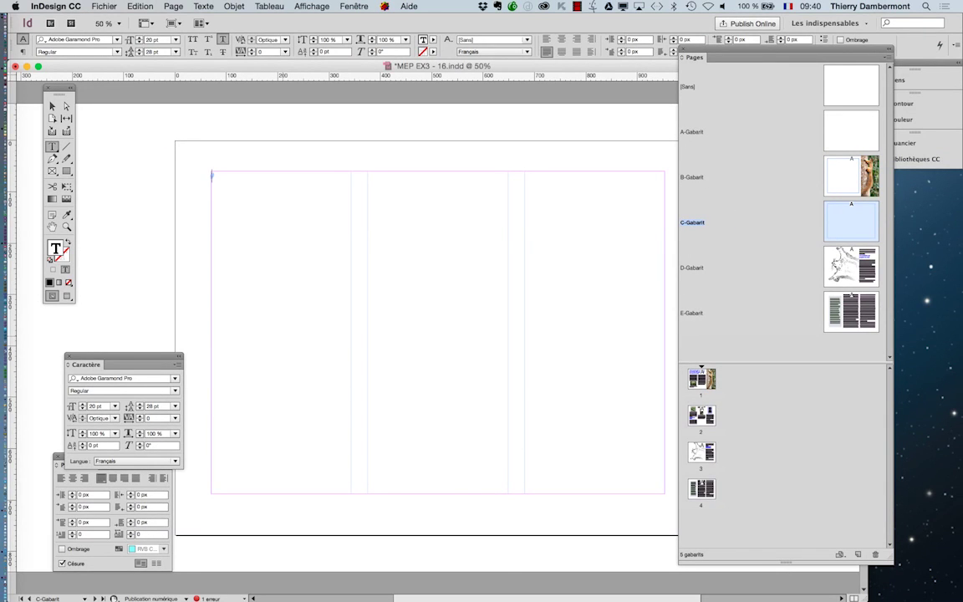
Open the D-Gabarit master and delete its whole story.
{"action": "double_click", "coordinate": [850, 288]}
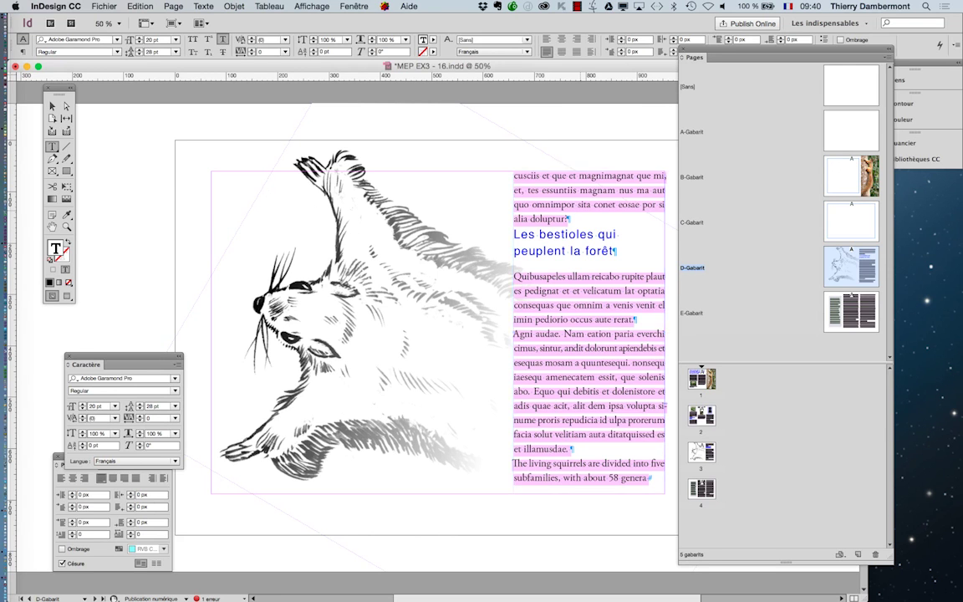
{"action": "key", "text": "super+a"}
{"action": "key", "text": "BackSpace"}
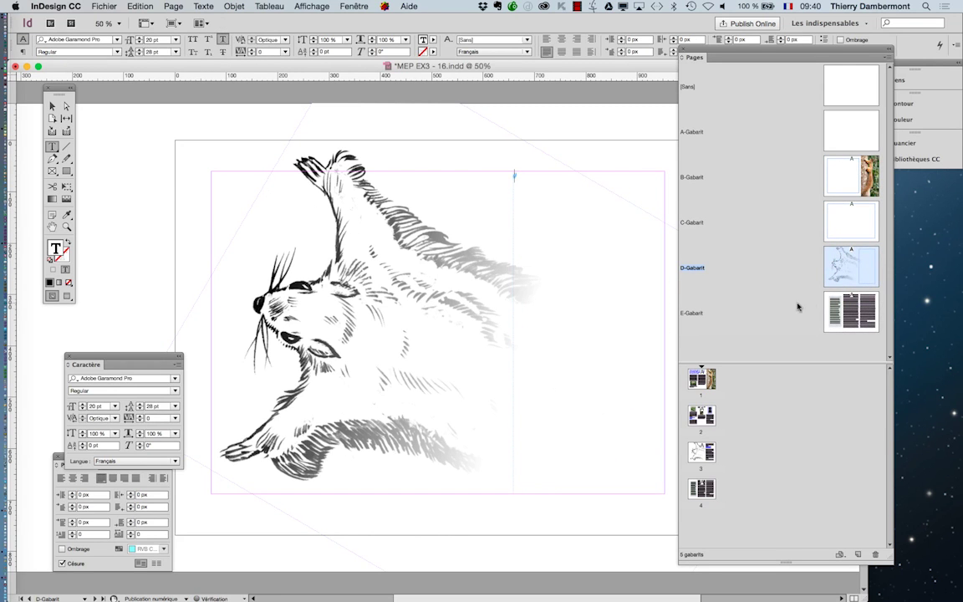
Open E-Gabarit fitted in the window, with the Type tool active and the Caractère panel moved aside.
{"action": "double_click", "coordinate": [760, 294]}
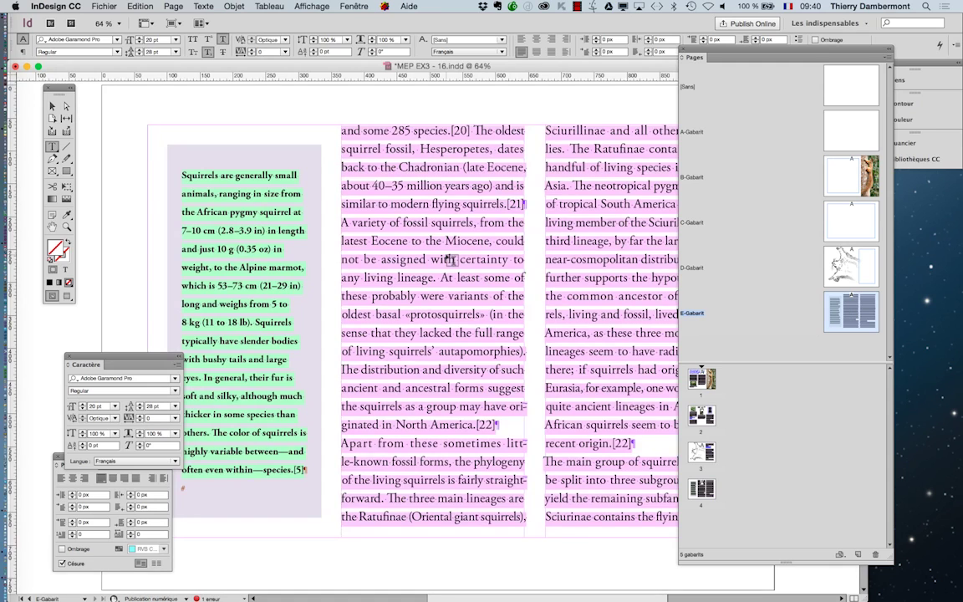
{"action": "key", "text": "ctrl+minus"}
{"action": "key", "text": "ctrl+plus"}
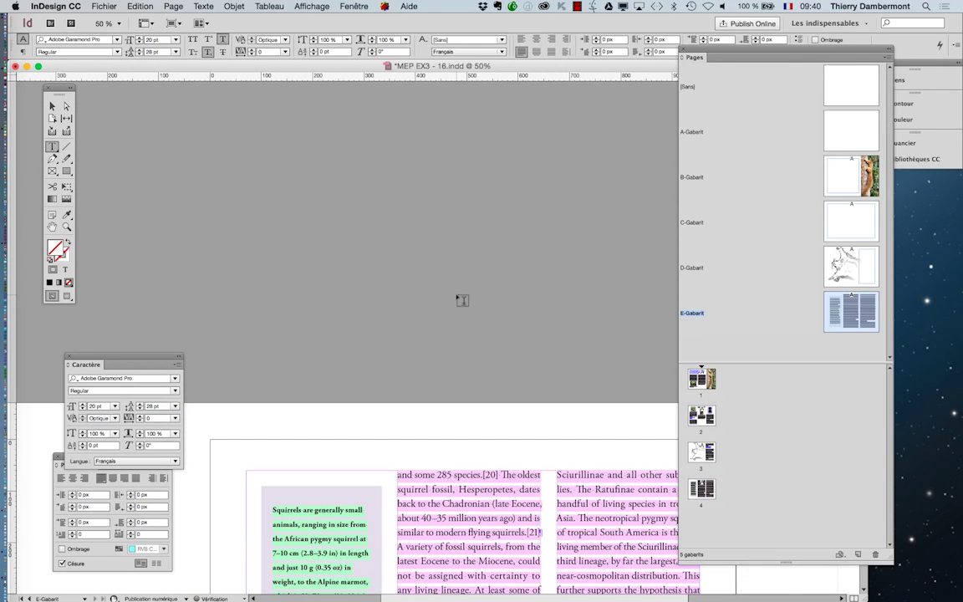
{"action": "scroll", "coordinate": [376, 230], "scroll_direction": "right", "scroll_amount": 2}
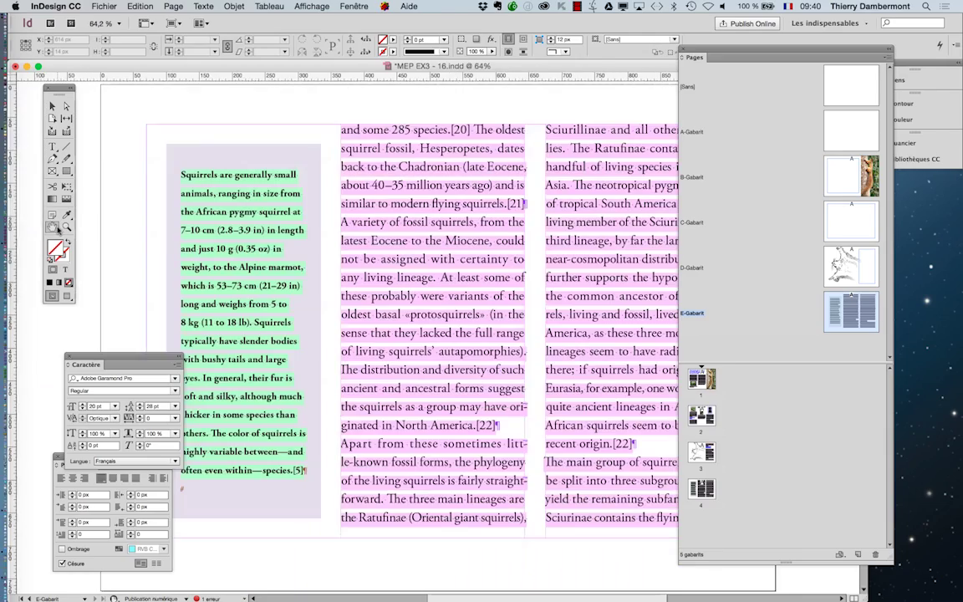
{"action": "double_click", "coordinate": [52, 226]}
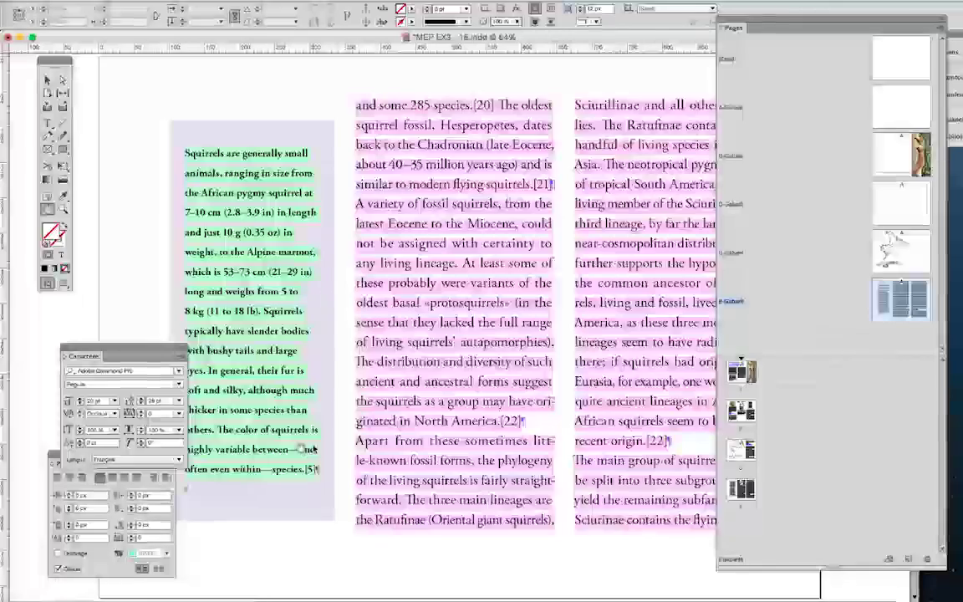
{"action": "left_click", "coordinate": [52, 145]}
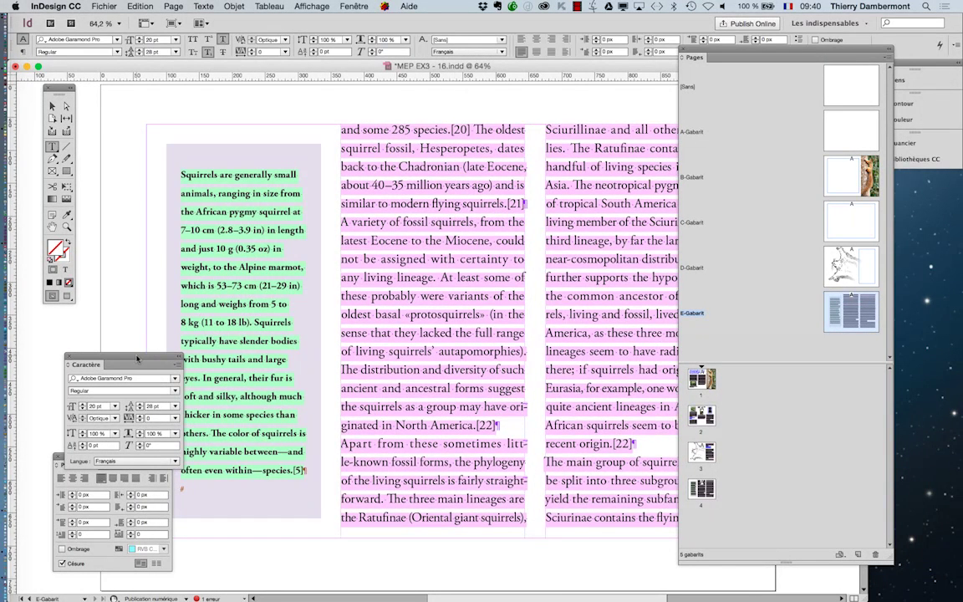
{"action": "left_click_drag", "start_coordinate": [137, 357], "coordinate": [113, 322]}
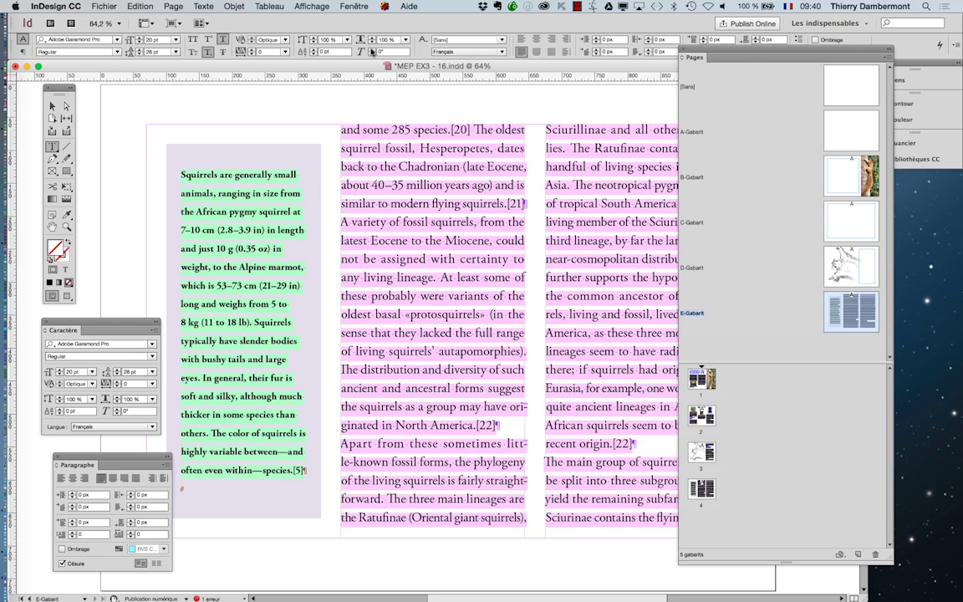
Show the Calques panel, narrowed and placed at the upper left over the page.
{"action": "left_click", "coordinate": [355, 6]}
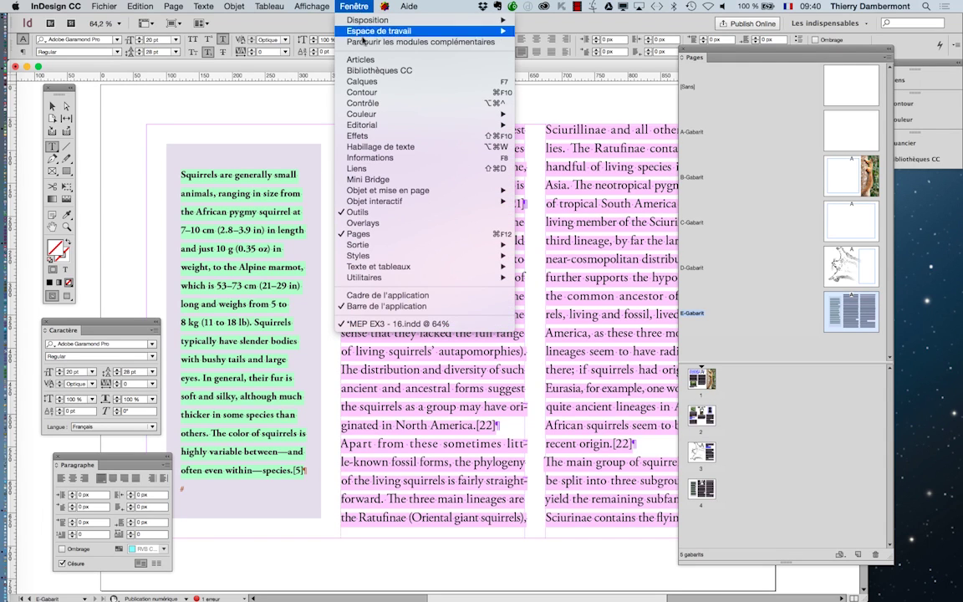
{"action": "left_click", "coordinate": [368, 82]}
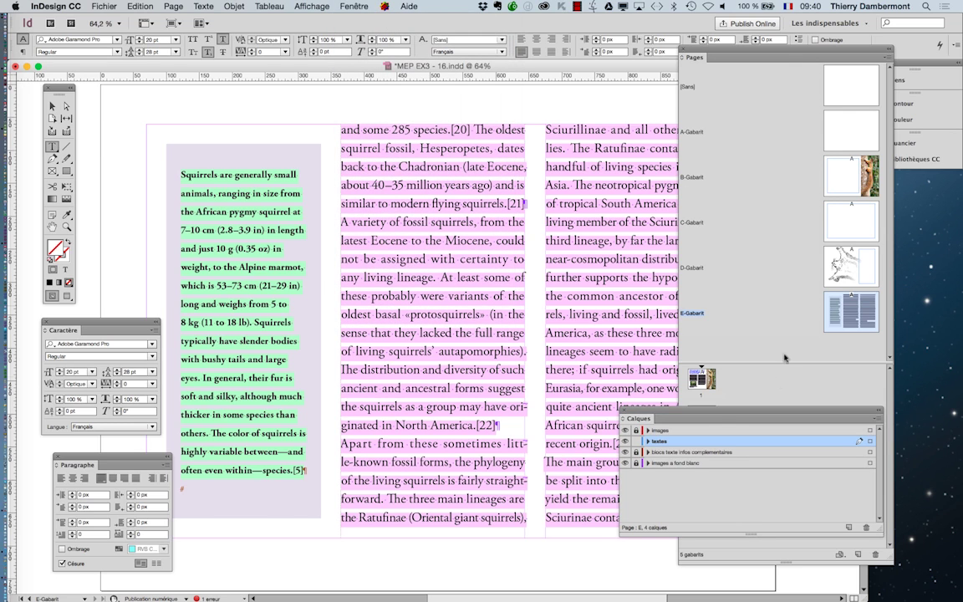
{"action": "left_click_drag", "start_coordinate": [722, 412], "coordinate": [600, 96]}
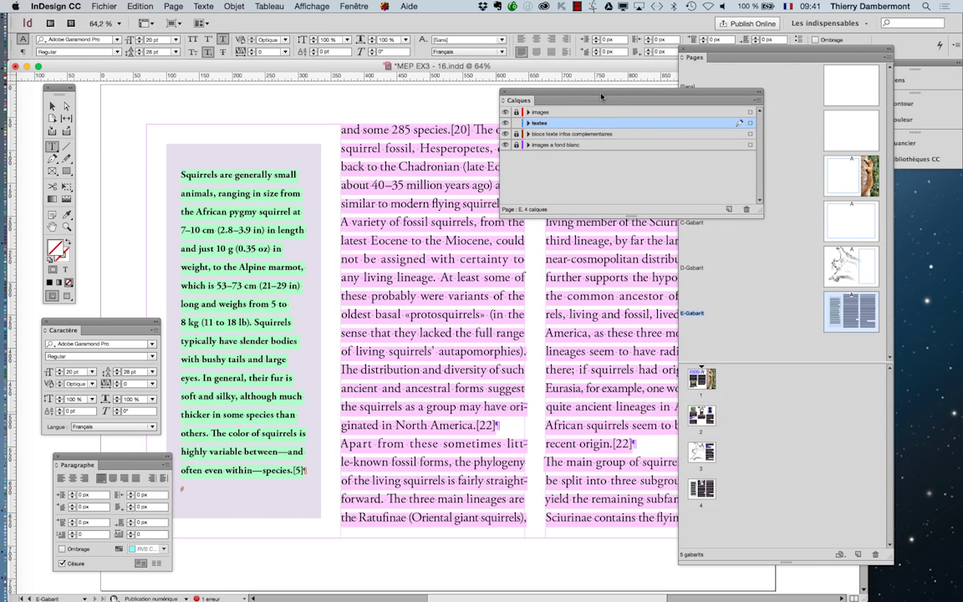
{"action": "left_click_drag", "start_coordinate": [759, 209], "coordinate": [663, 232]}
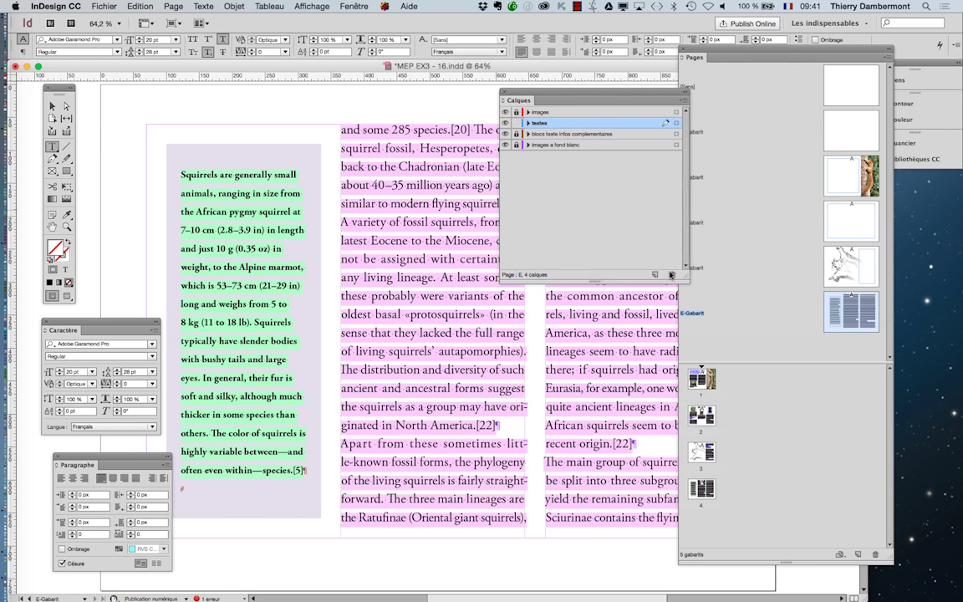
{"action": "left_click_drag", "start_coordinate": [598, 93], "coordinate": [336, 103]}
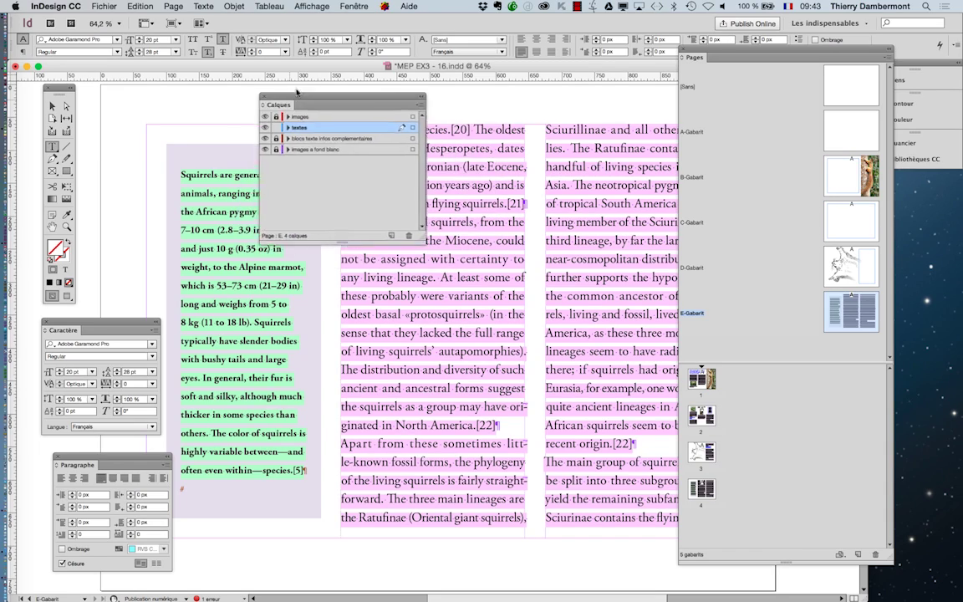
{"action": "left_click_drag", "start_coordinate": [294, 104], "coordinate": [268, 90]}
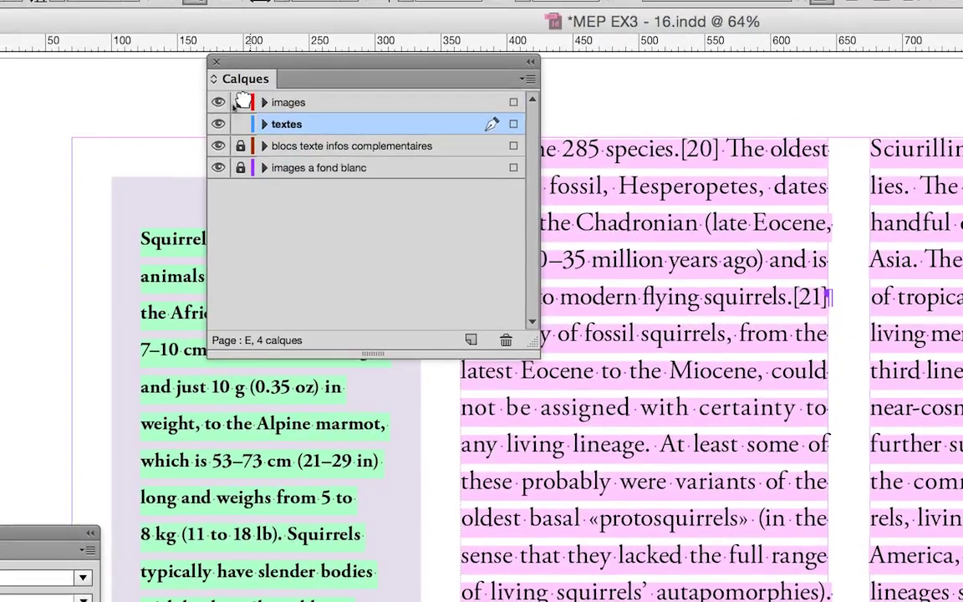
Unlock the images and blocs texte infos complementaires layers; make textes active with its frame selected.
{"action": "left_click", "coordinate": [250, 90]}
{"action": "left_click", "coordinate": [240, 97]}
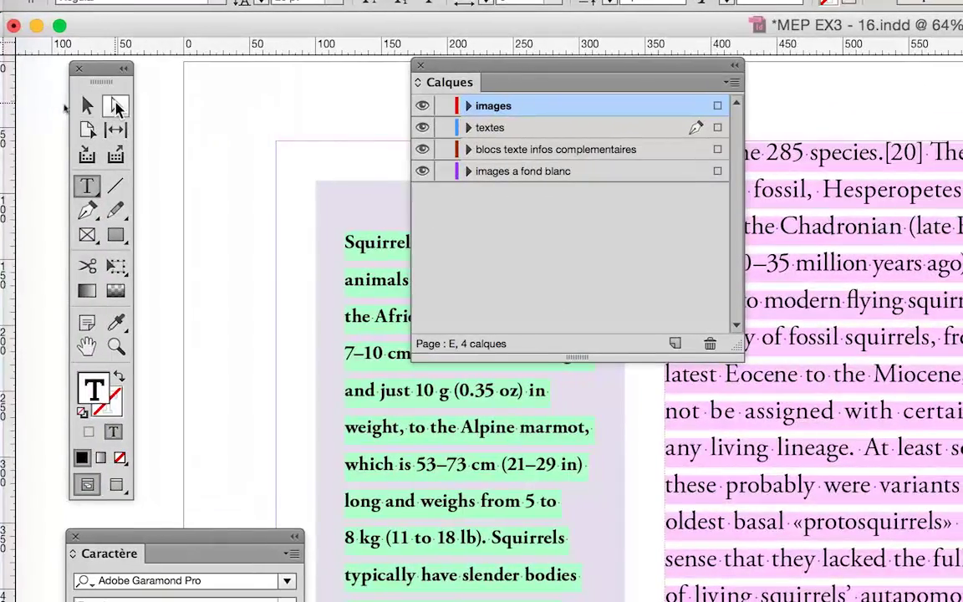
{"action": "left_click", "coordinate": [105, 105]}
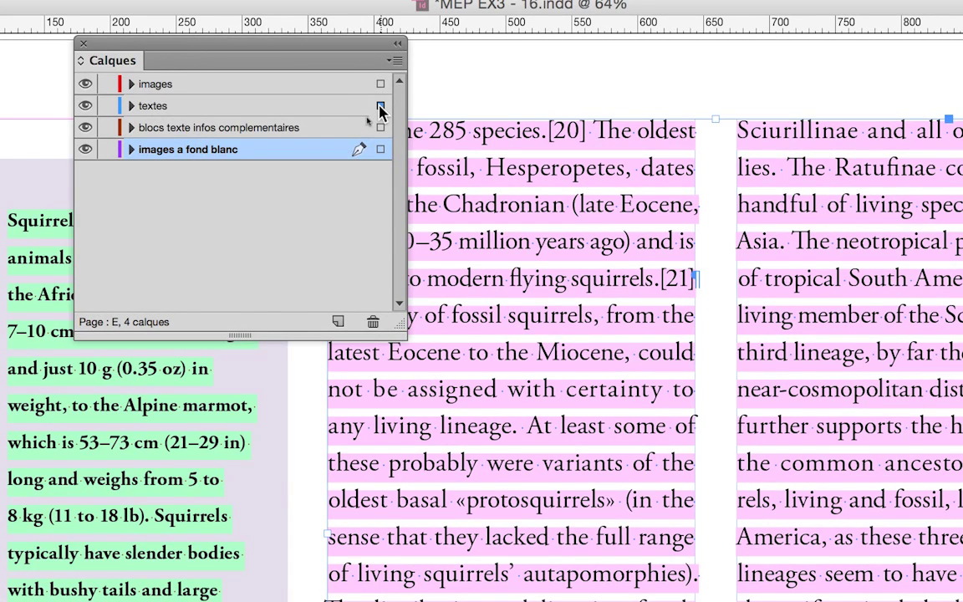
{"action": "left_click", "coordinate": [380, 107]}
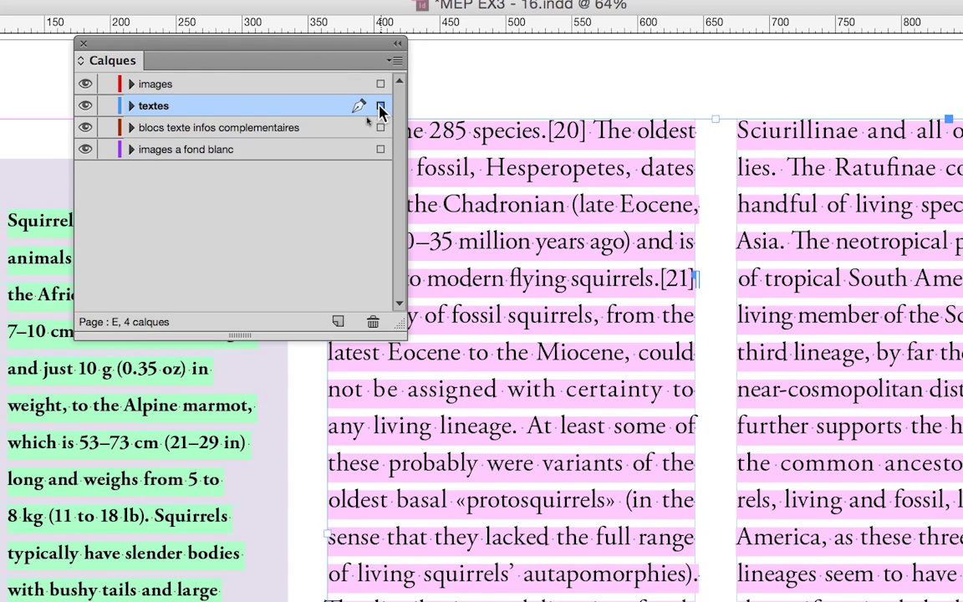
{"action": "left_click", "coordinate": [380, 107]}
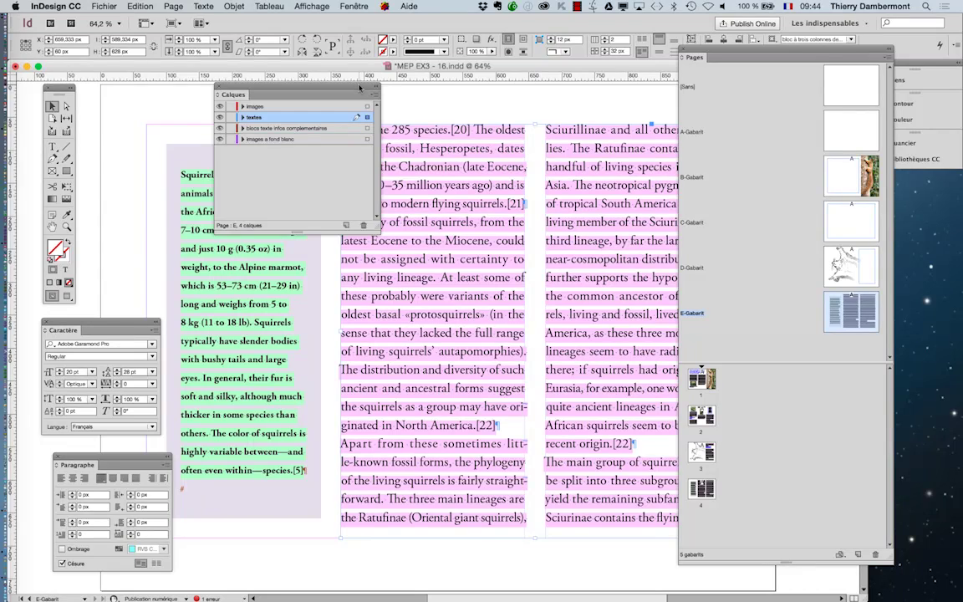
Lock the images, blocs texte infos complementaires and images a fond blanc layers, leaving textes editable.
{"action": "left_click_drag", "start_coordinate": [360, 89], "coordinate": [245, 72]}
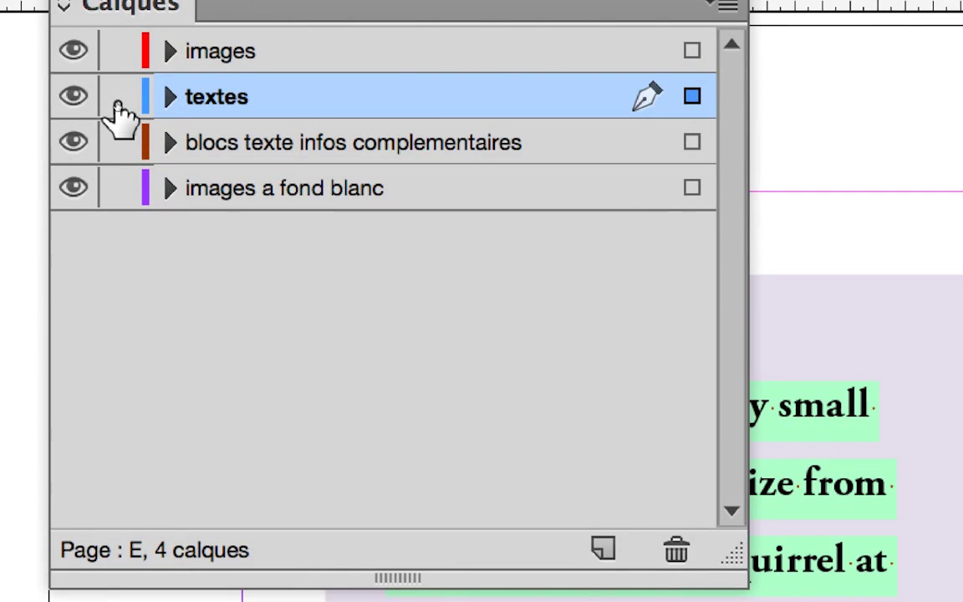
{"action": "left_click", "coordinate": [118, 101], "text": "alt"}
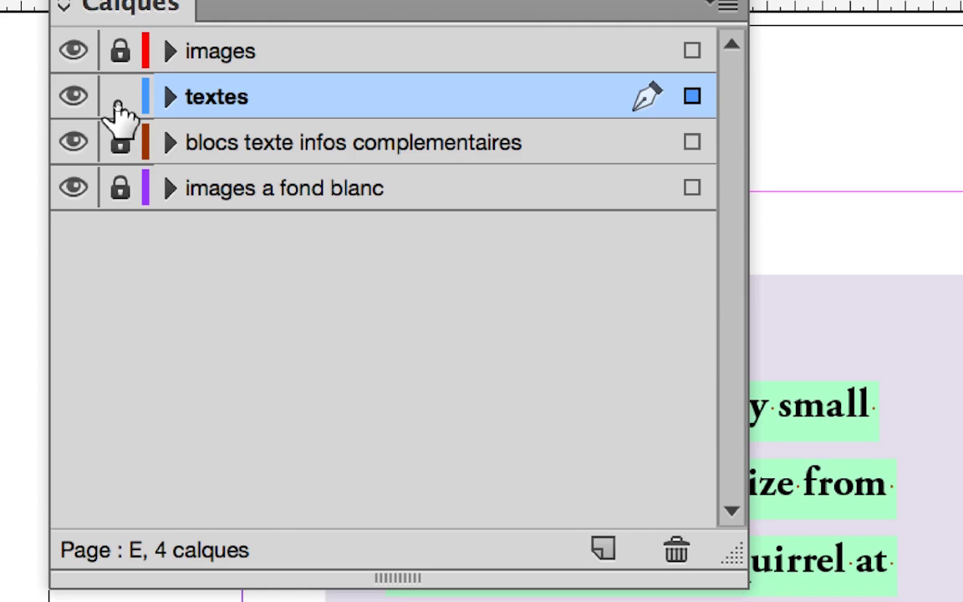
{"action": "left_click", "coordinate": [118, 104], "text": "alt"}
{"action": "left_click", "coordinate": [118, 103], "text": "alt"}
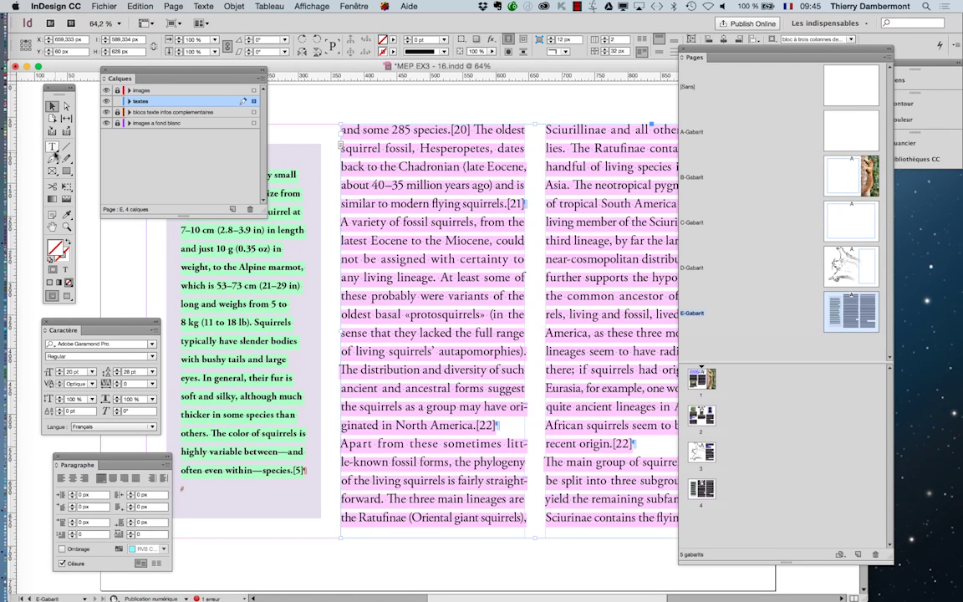
Delete all the threaded column text in master E's body frame.
{"action": "left_click", "coordinate": [52, 146]}
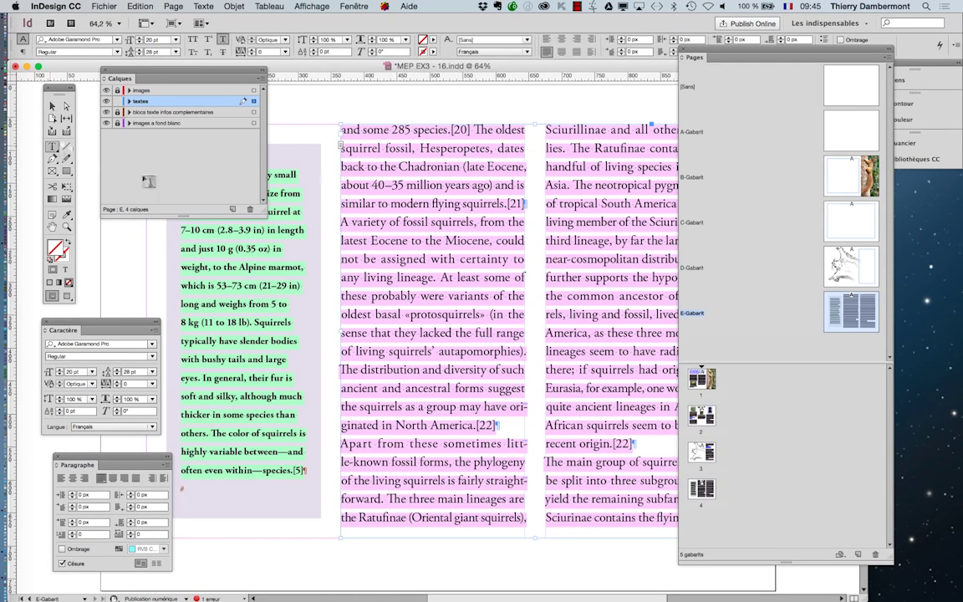
{"action": "left_click", "coordinate": [466, 203]}
{"action": "key", "text": "ctrl+a"}
{"action": "key", "text": "BackSpace"}
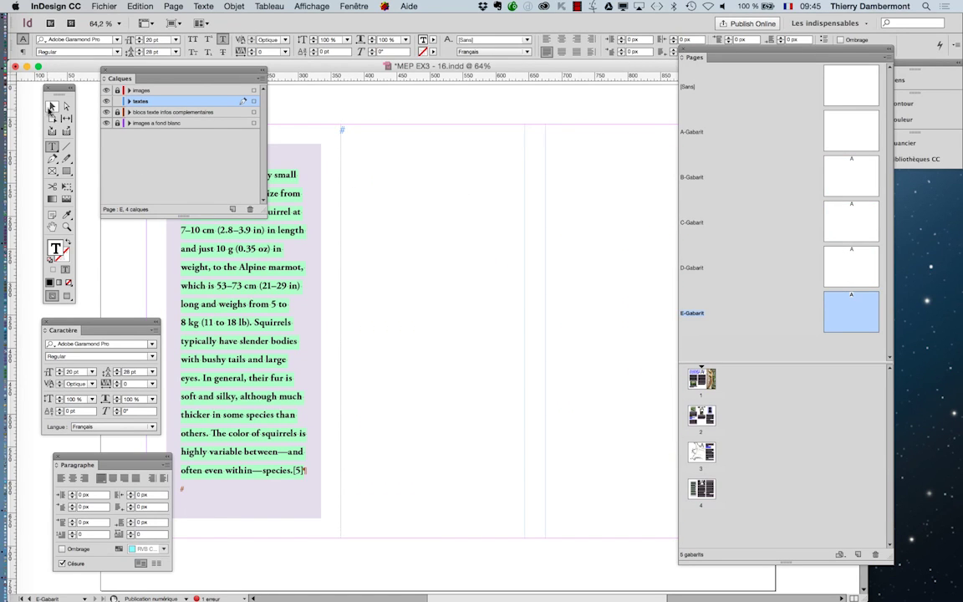
{"action": "left_click", "coordinate": [52, 106]}
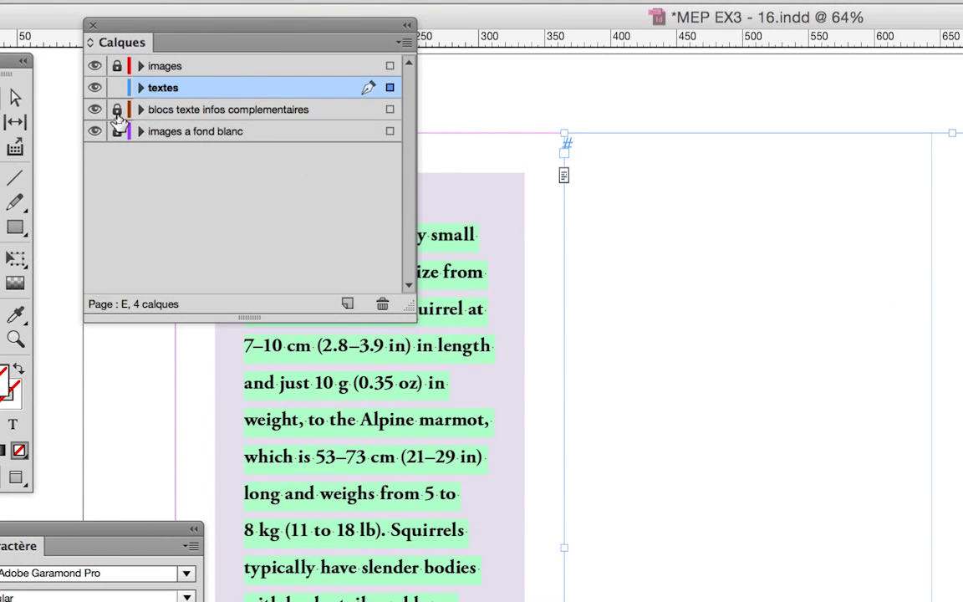
Unlock blocs texte infos complementaires, empty the sidebar box, then zoom out on master E.
{"action": "left_click", "coordinate": [117, 110]}
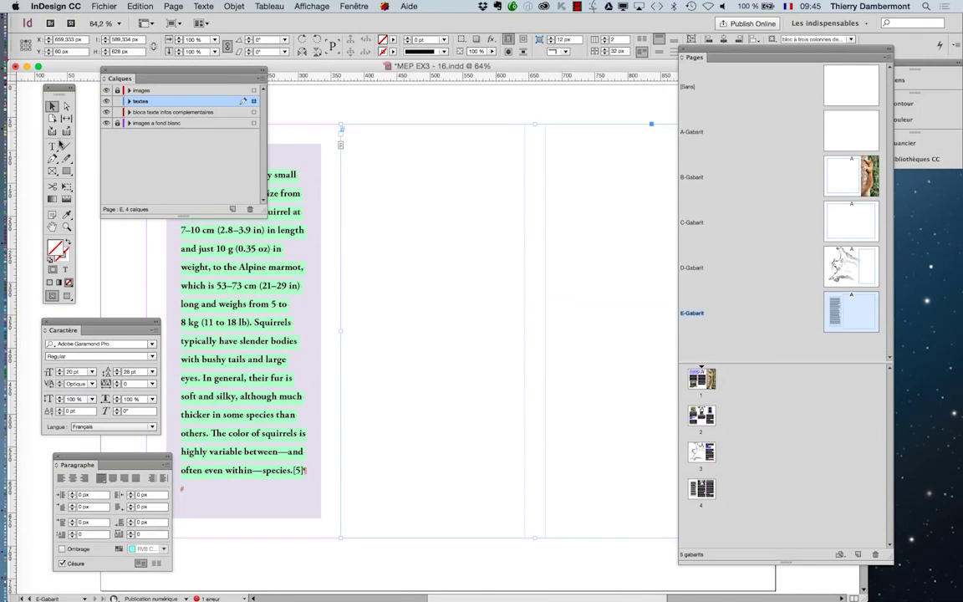
{"action": "left_click", "coordinate": [52, 147]}
{"action": "left_click", "coordinate": [234, 287]}
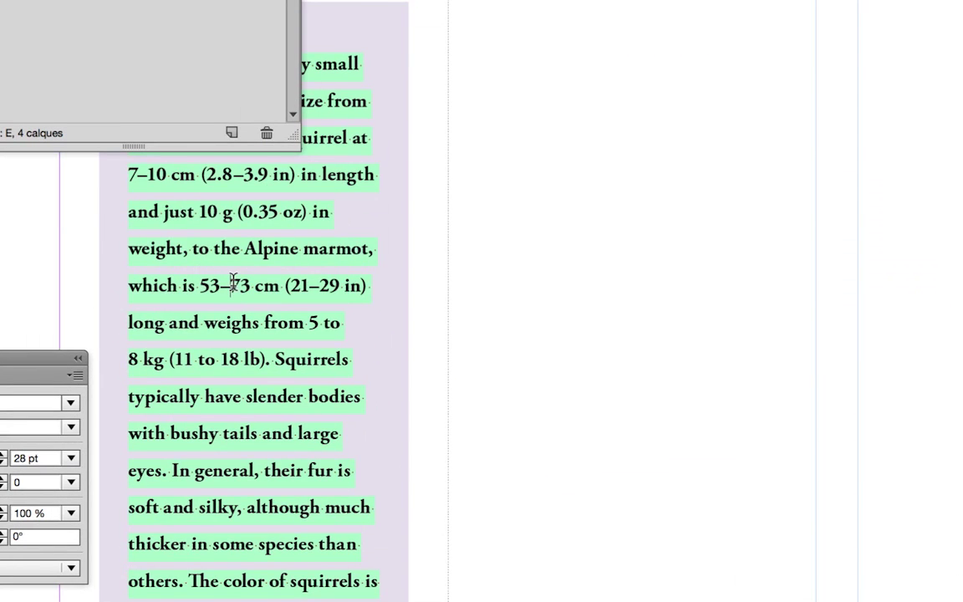
{"action": "key", "text": "super+a"}
{"action": "key", "text": "BackSpace"}
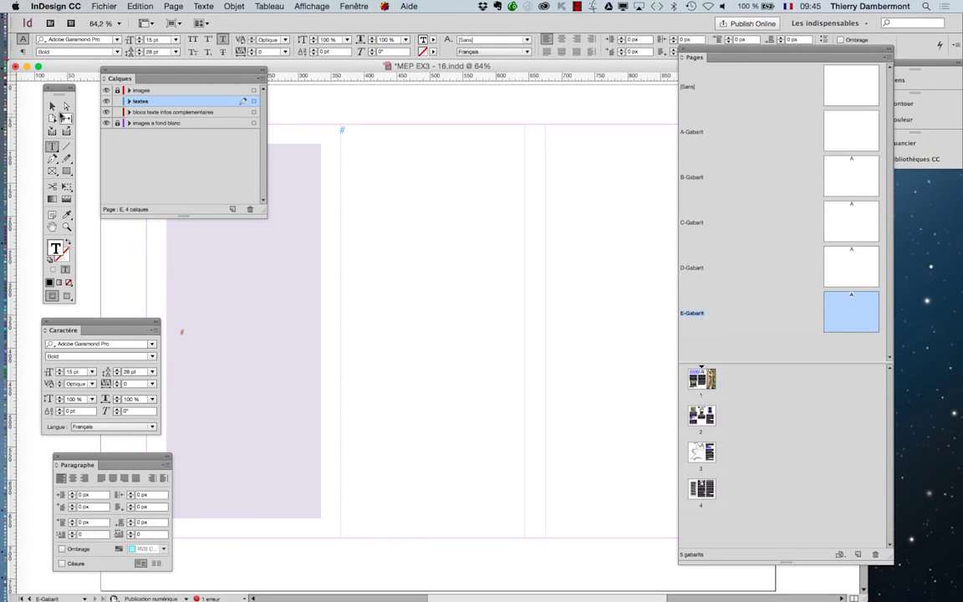
{"action": "left_click", "coordinate": [52, 107]}
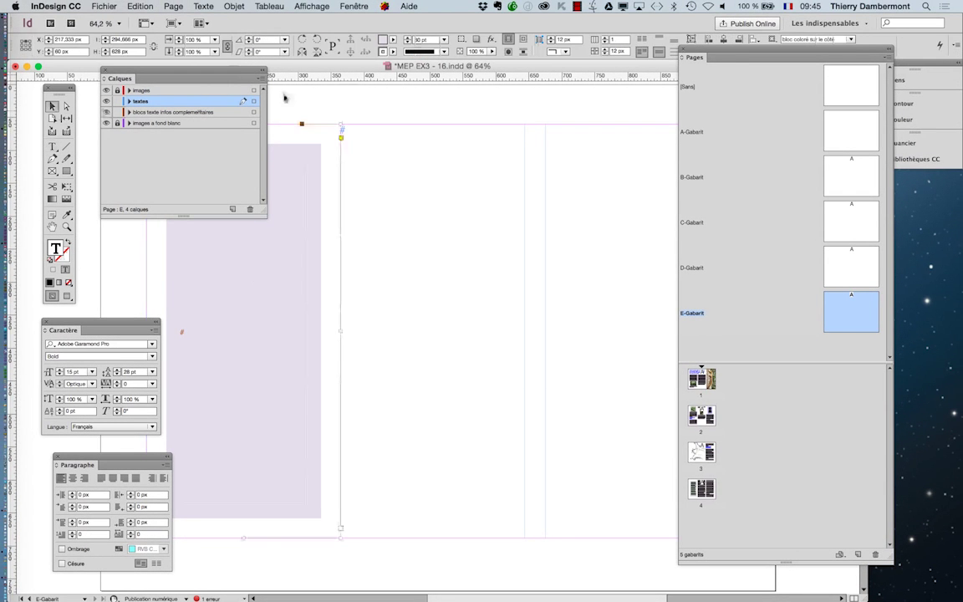
{"action": "left_click", "coordinate": [515, 264]}
{"action": "key", "text": "super+minus"}
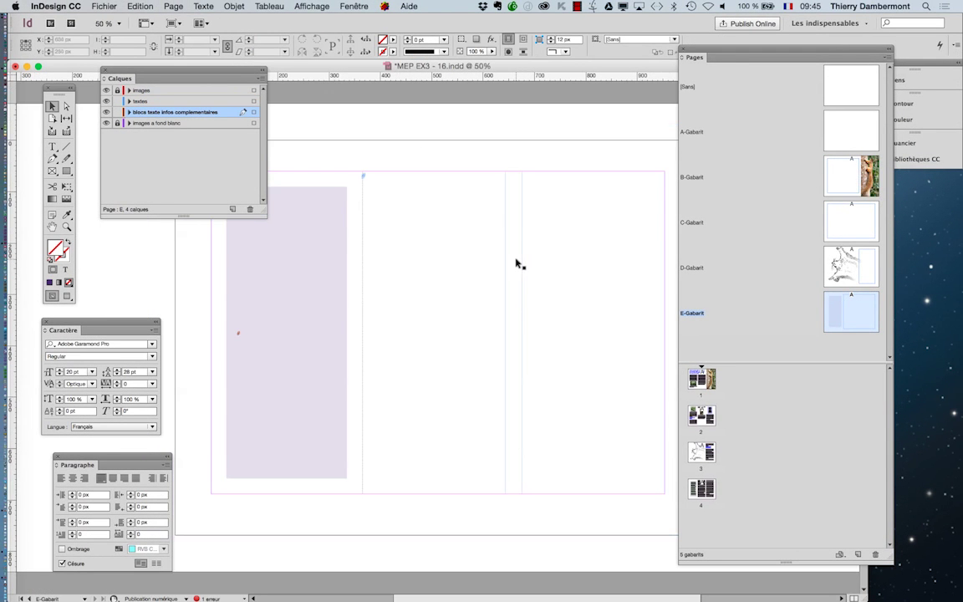